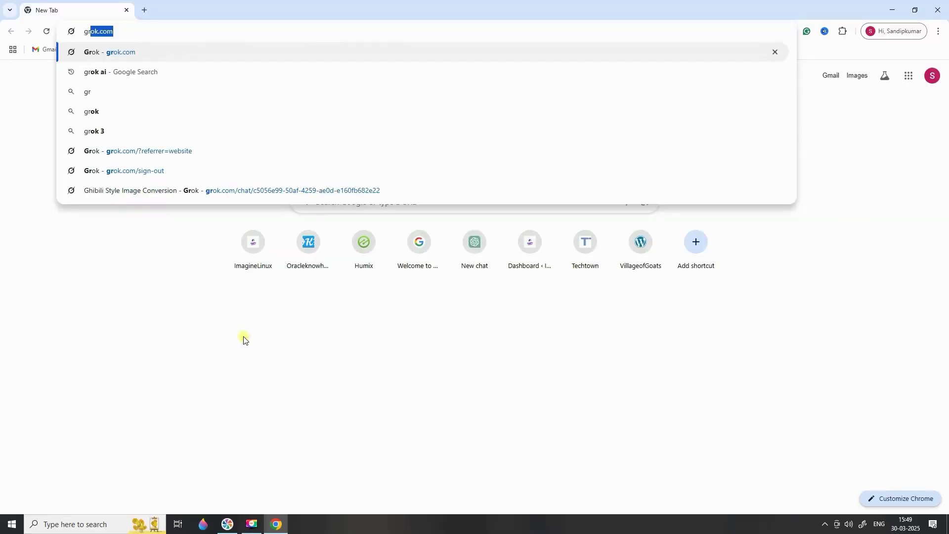
Load grok.com and start creating a Grok account with Google sign-up
key("Return")
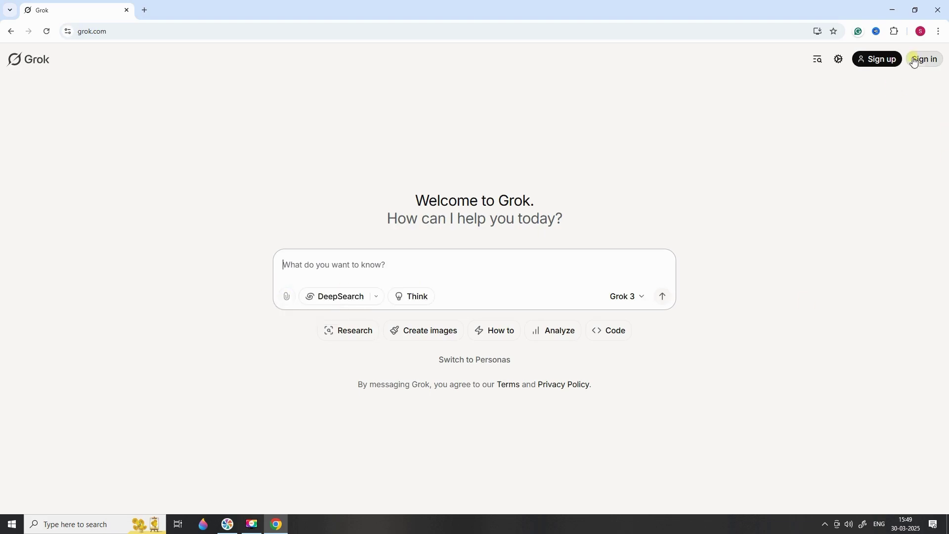
left_click(882, 62)
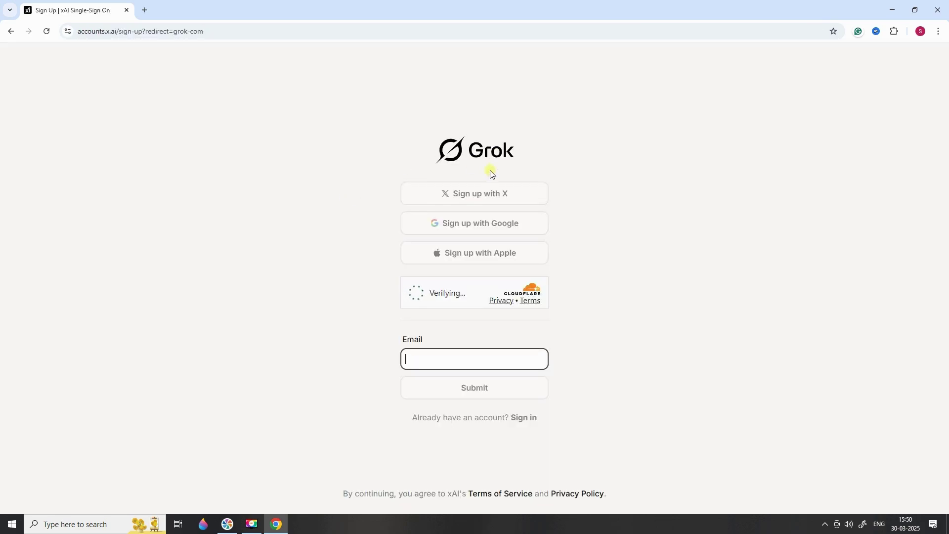
left_click(483, 225)
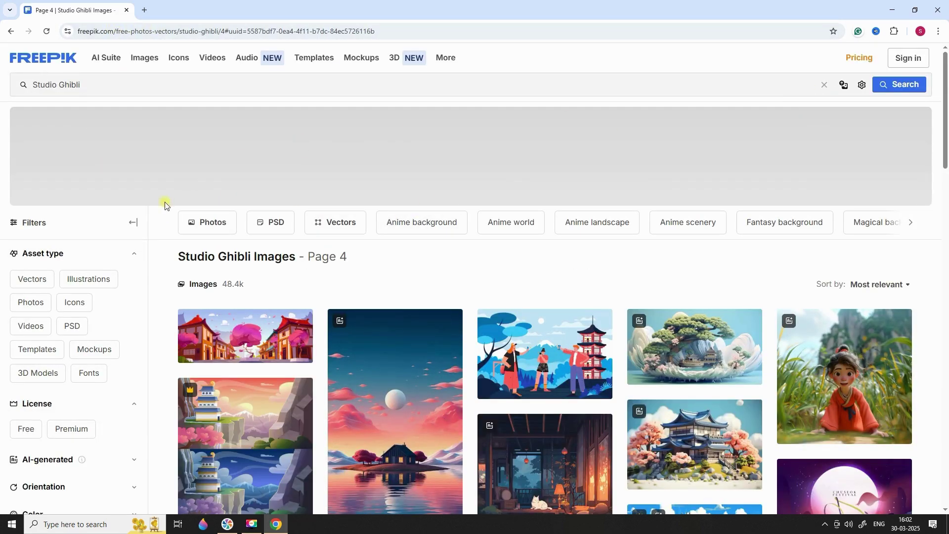
Search Freepik for 'lion' and open the photo of a lion with cubs drinking at the water
left_click_drag(94, 85, 0, 86)
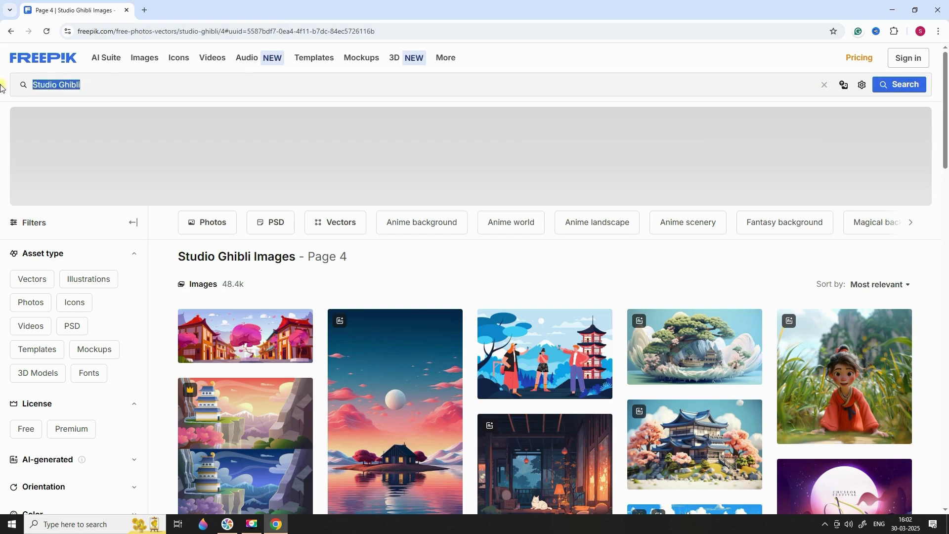
type("lion")
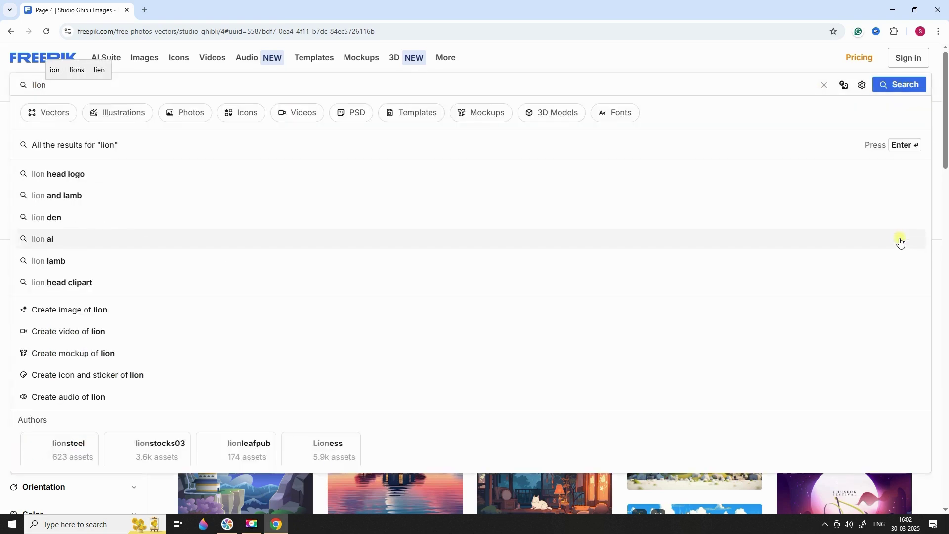
key("Return")
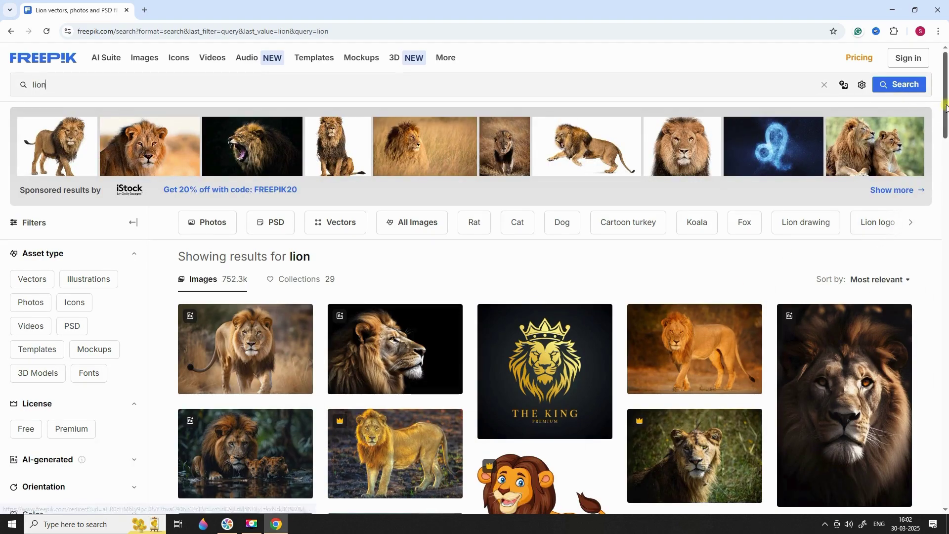
scroll(945, 121, "down", 2)
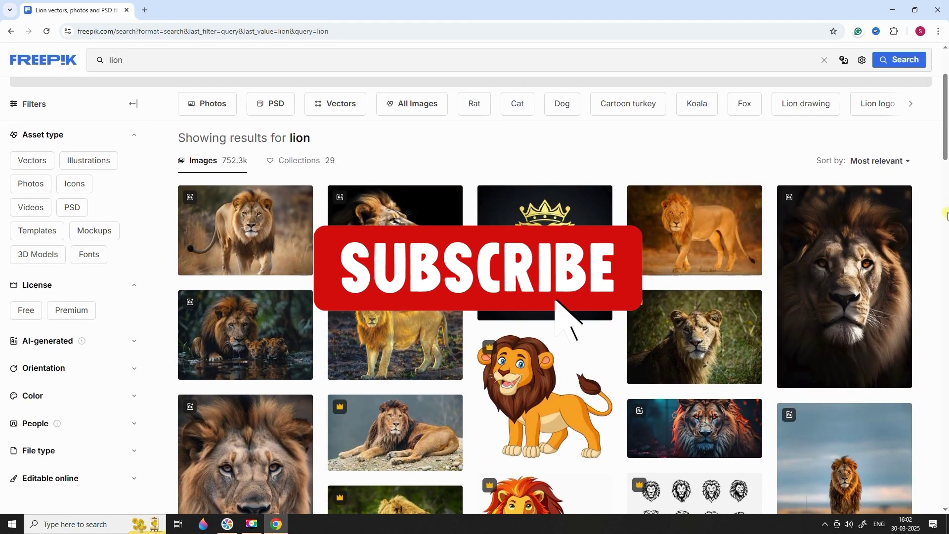
left_click(229, 332)
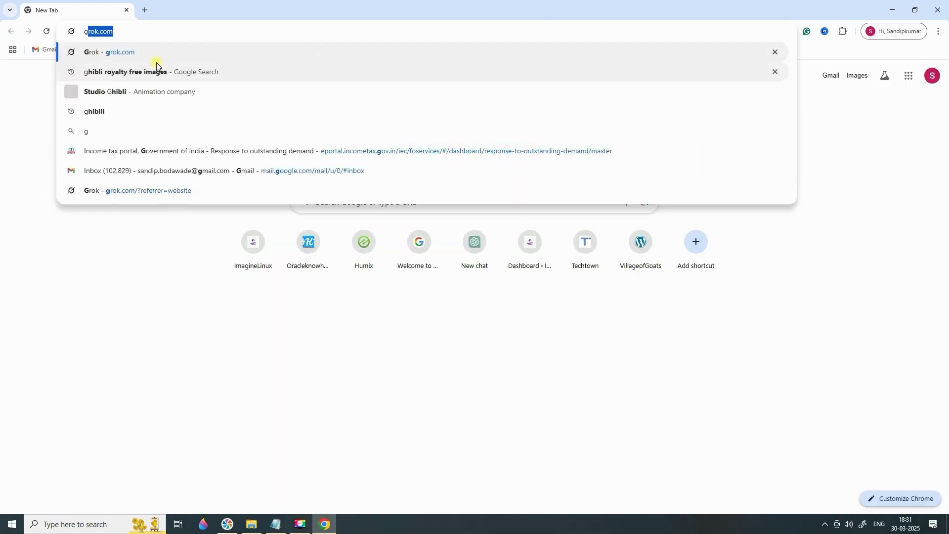
Go to grok.com in the browser
type("grop")
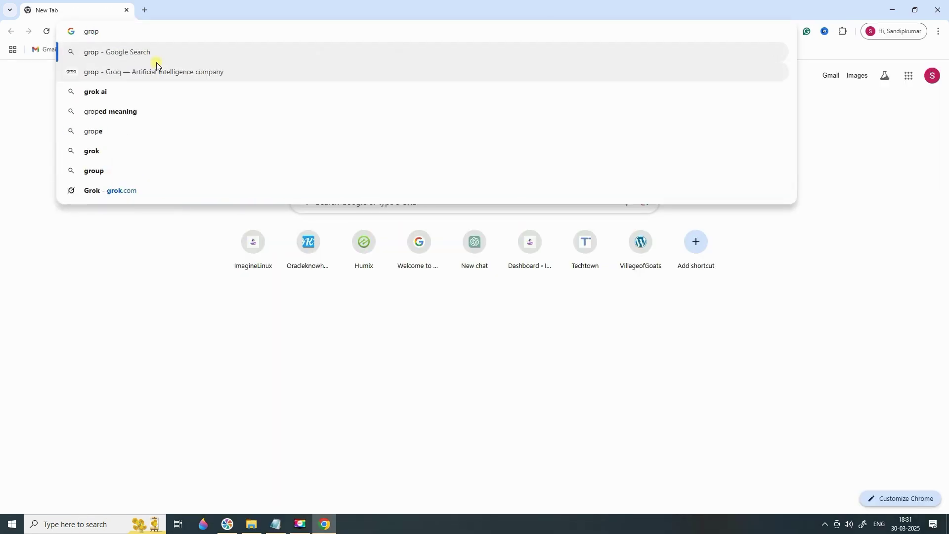
key("BackSpace")
type("k.com")
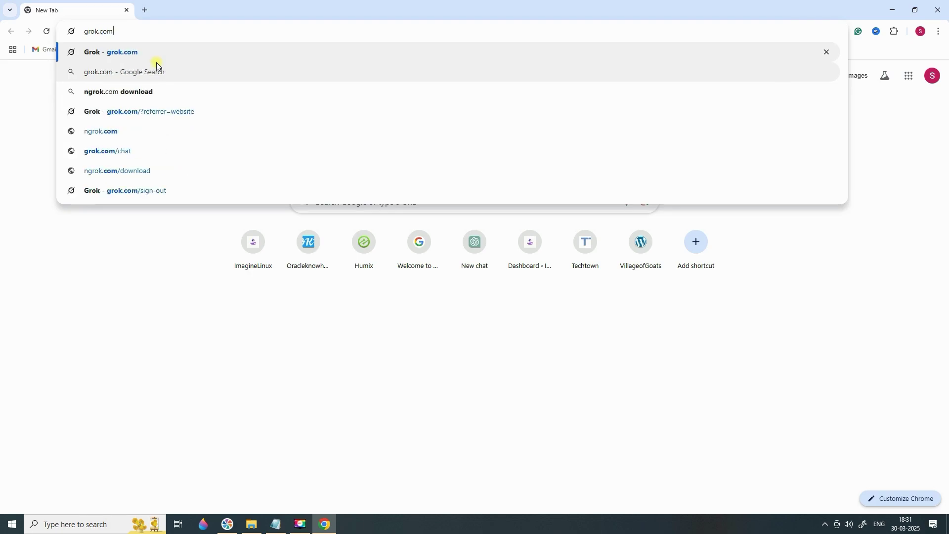
key("Return")
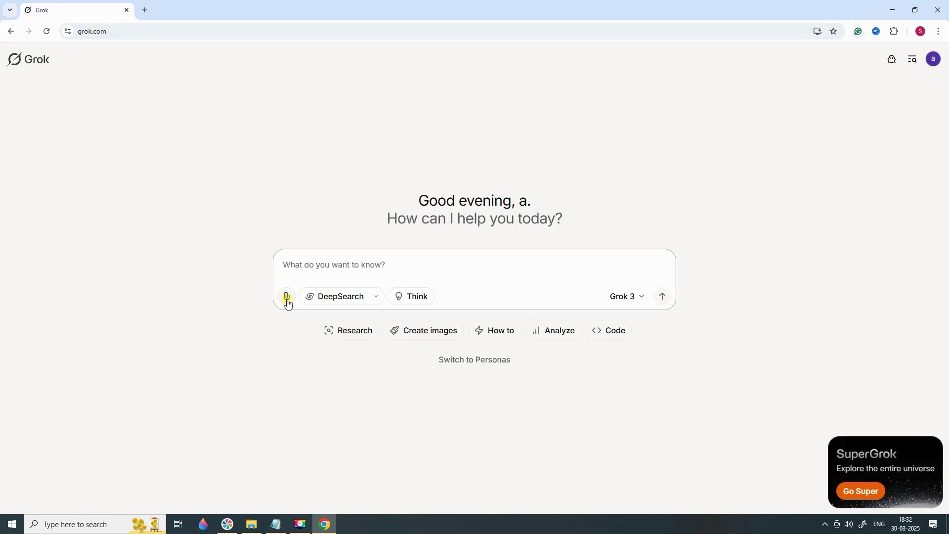
Attach lion.jpg to a new Grok prompt and select the Ghibli prompt line in Notepad
left_click(287, 298)
left_click(474, 296)
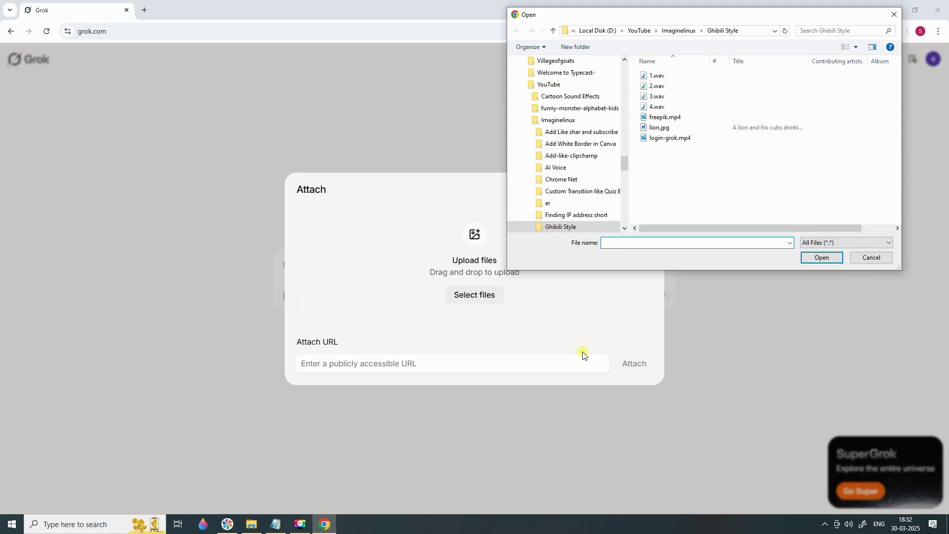
left_click(665, 129)
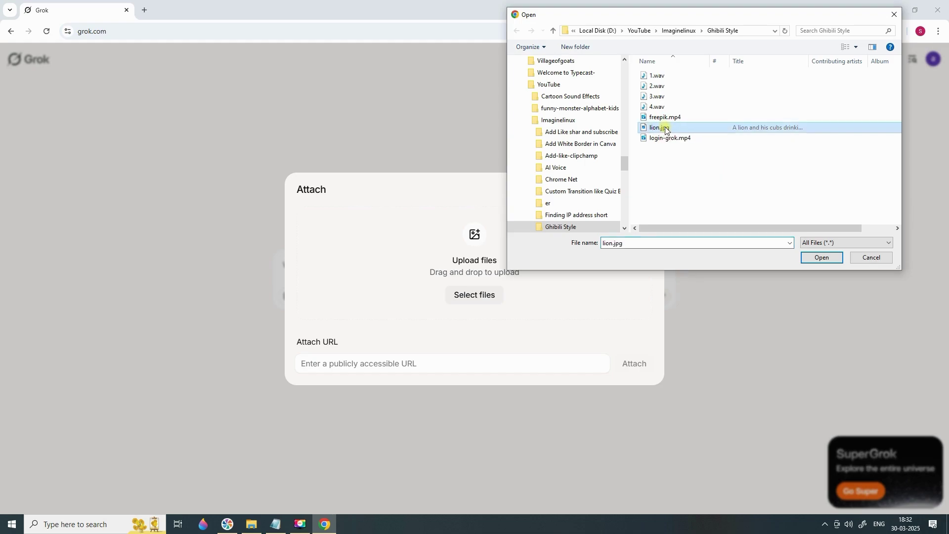
left_click(819, 261)
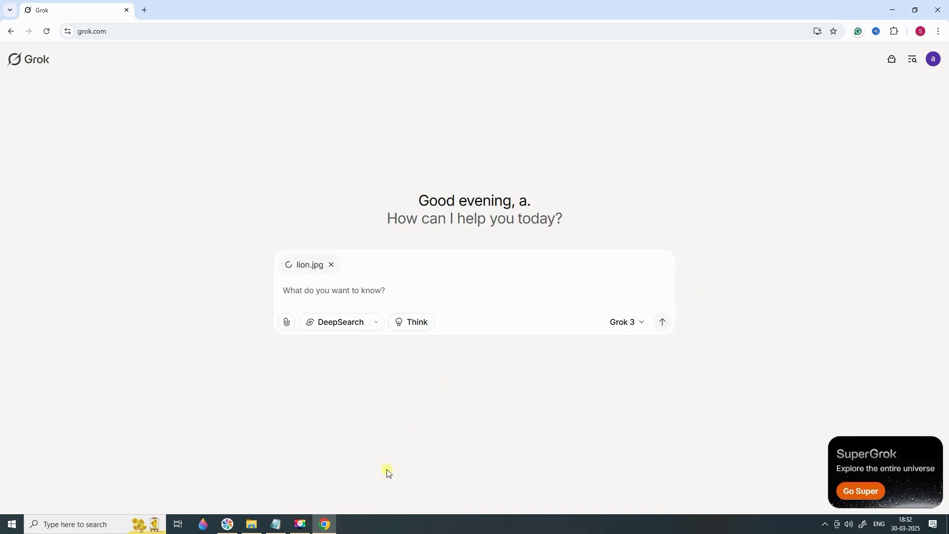
left_click(276, 528)
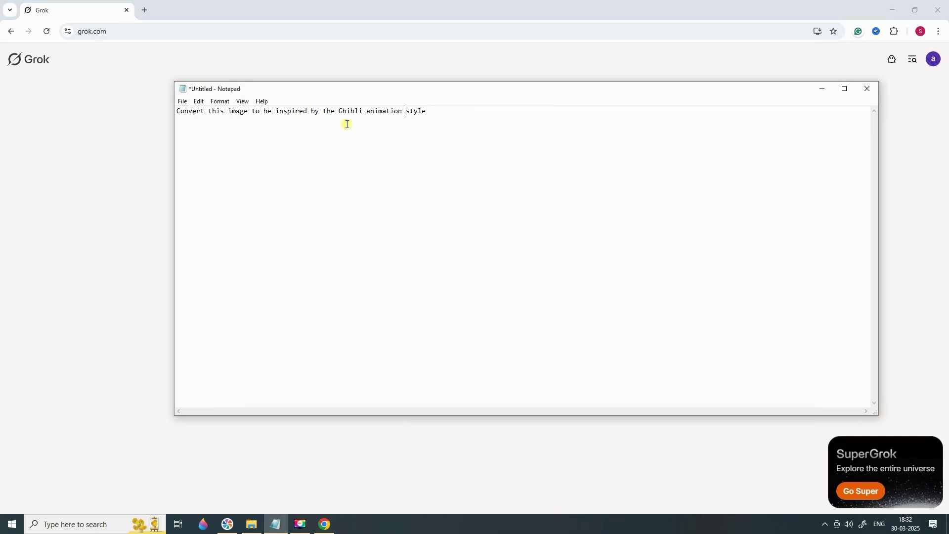
left_click_drag(435, 115, 160, 99)
key("ctrl+c")
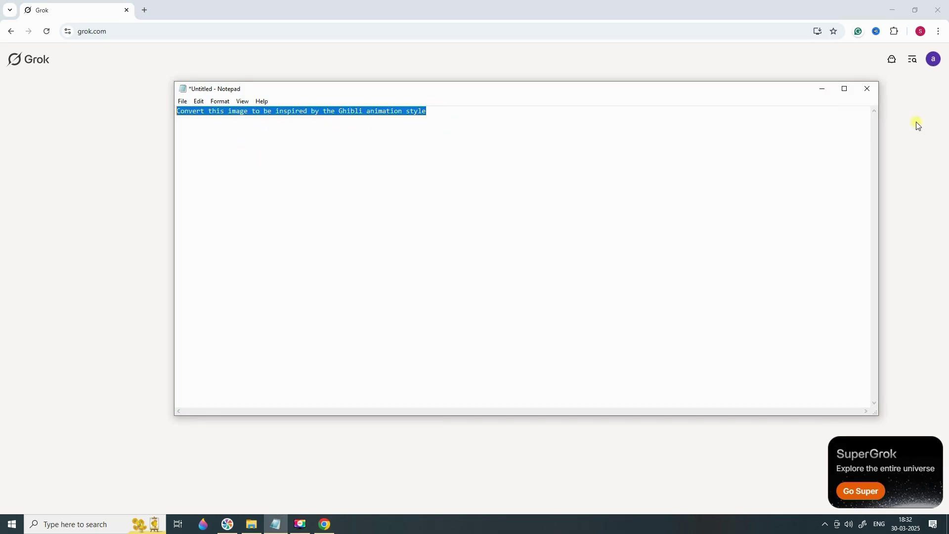
Send 'Convert this image to be inspired by the Ghibli animation style' with lion.jpg to Grok
left_click(824, 94)
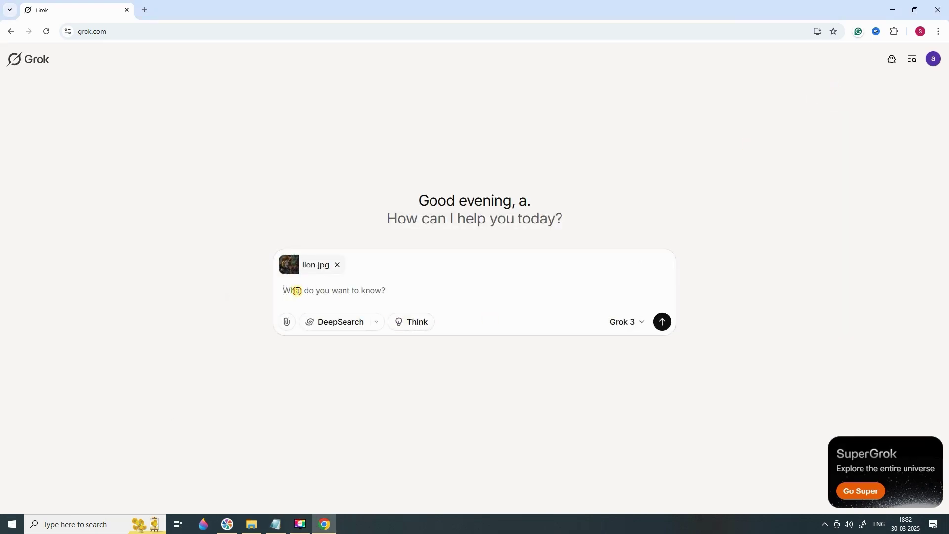
key("ctrl+v")
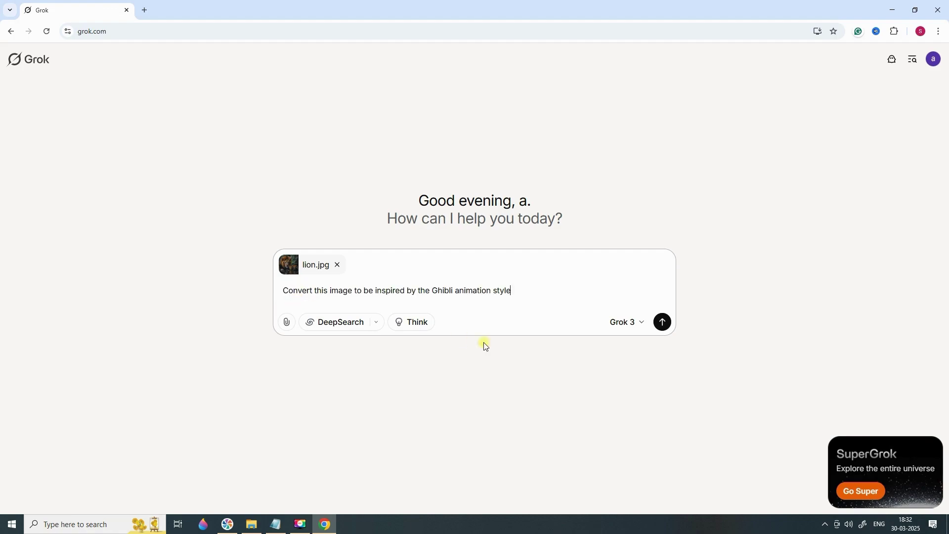
left_click(662, 322)
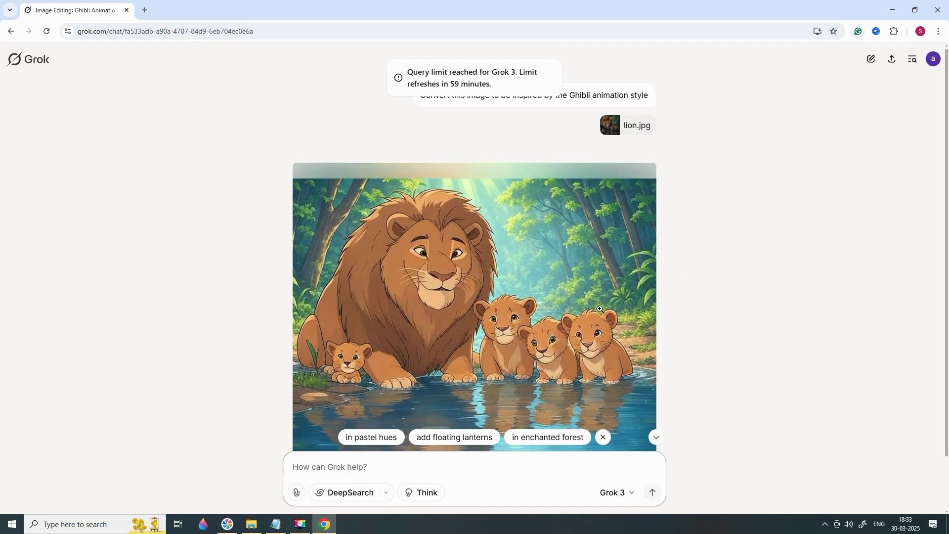
Open the generated Ghibli lion illustration at full size
scroll(617, 323, "down", 1)
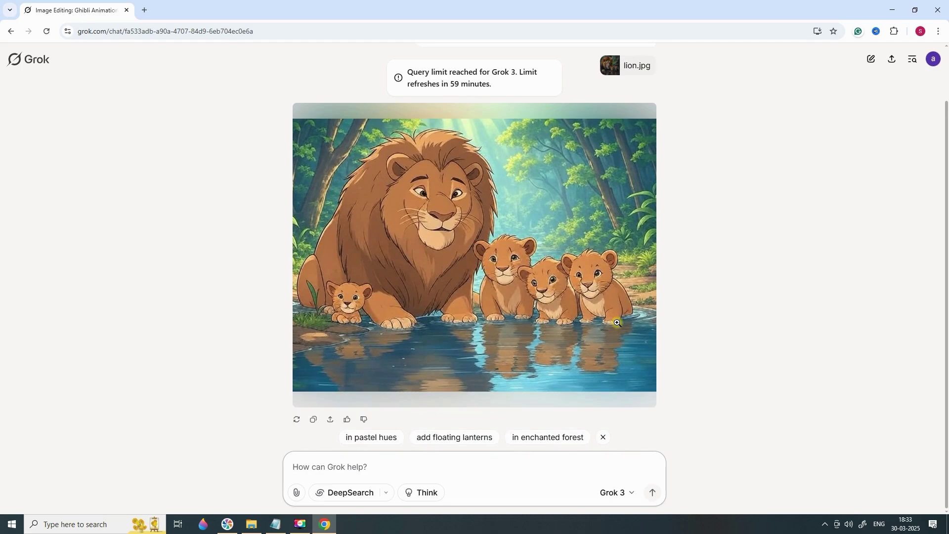
left_click(487, 300)
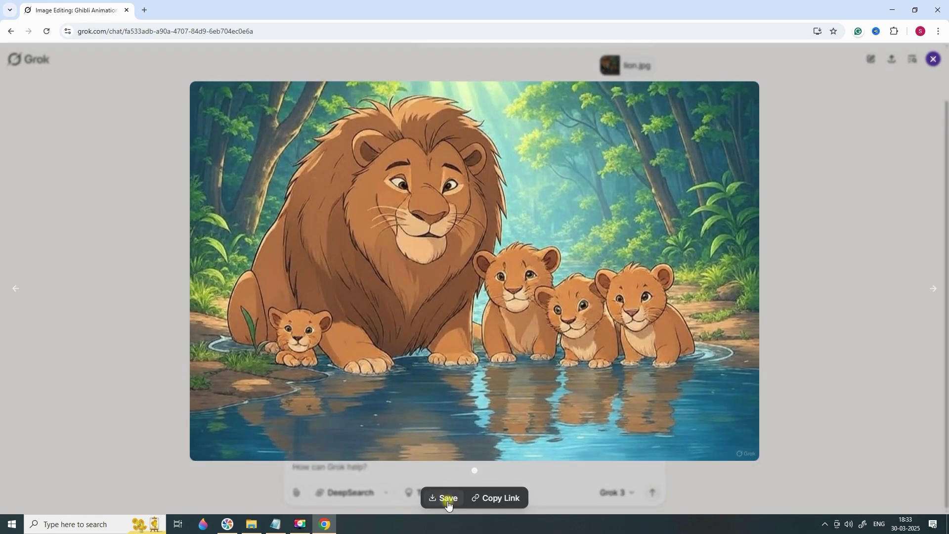
left_click(447, 500)
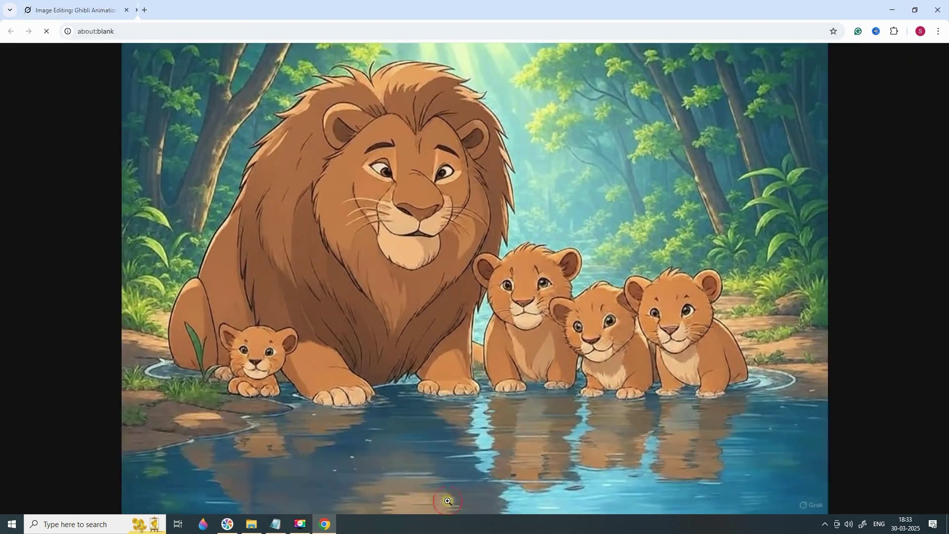
Save the full-size image as lion-ghibli.jpg
right_click(478, 267)
left_click(507, 295)
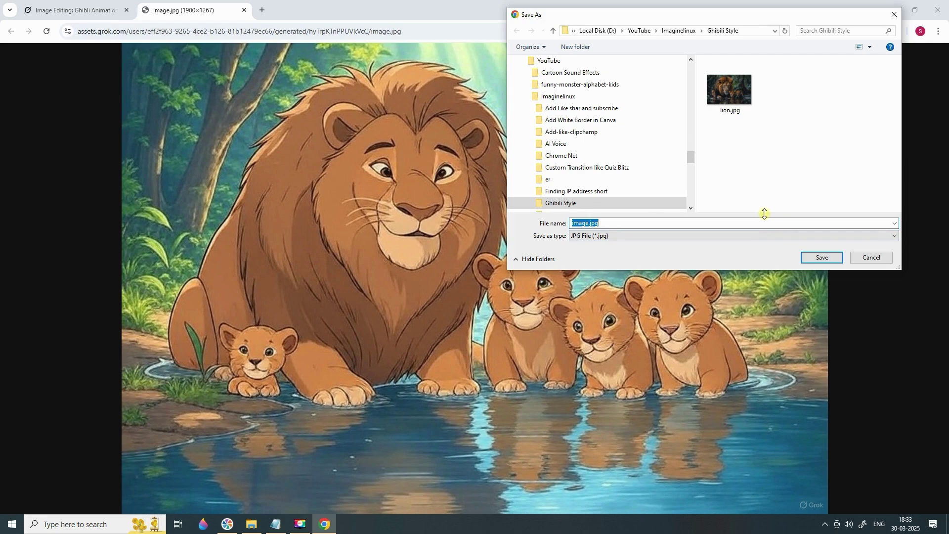
type("lion-ghibil")
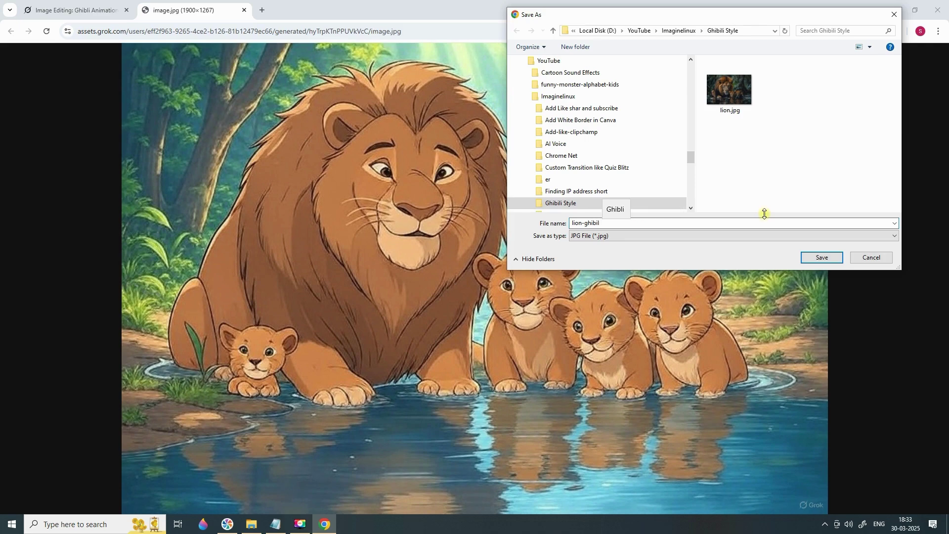
key("BackSpace")
type("i")
key("Return")
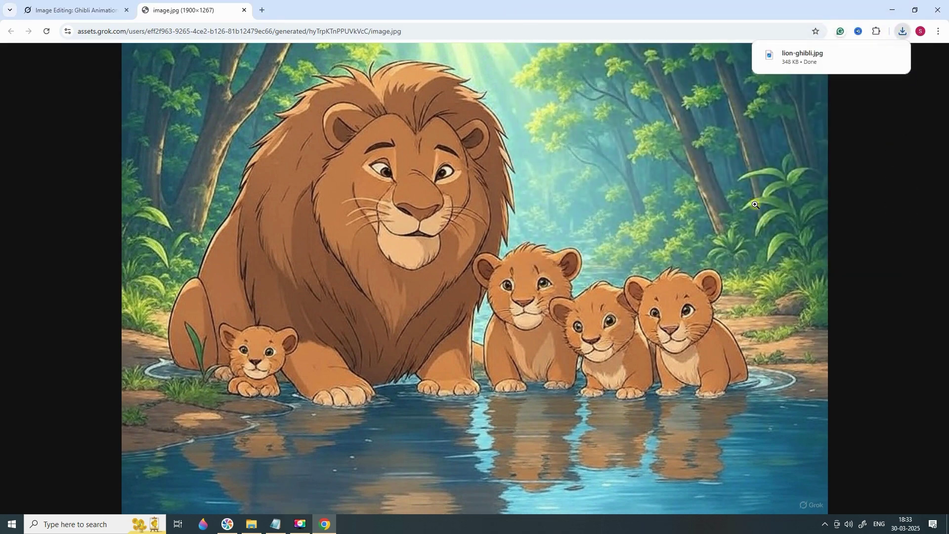
Check the downloaded lion-ghibli.jpg in the Photos viewer, then close it
left_click(799, 55)
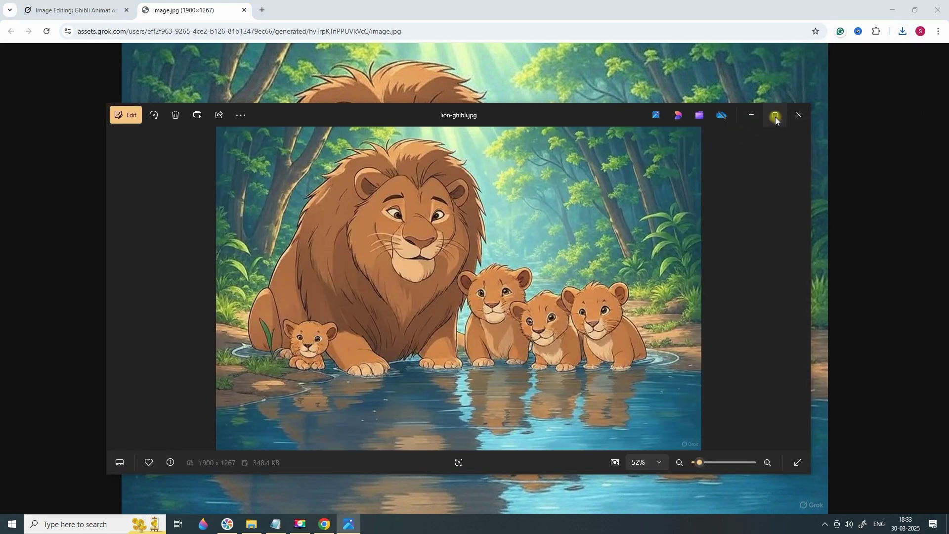
left_click(775, 115)
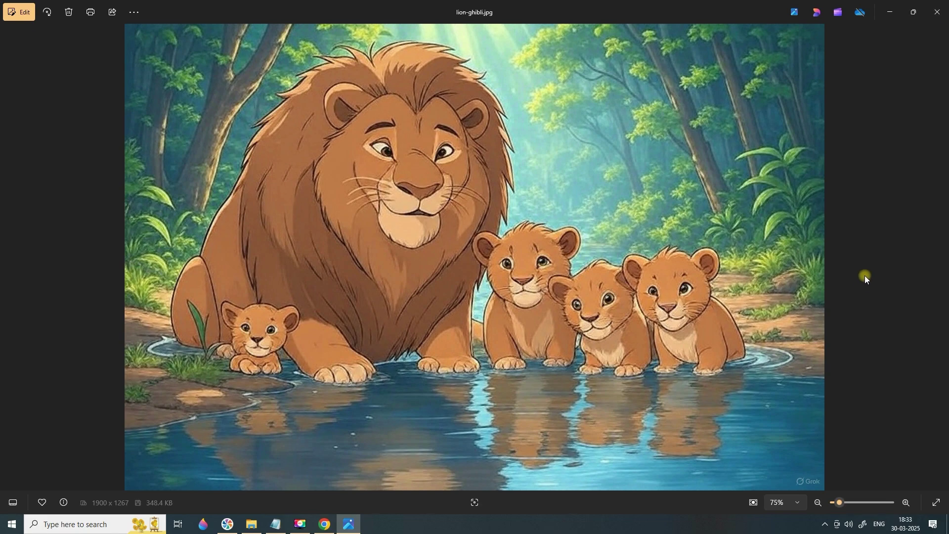
left_click(938, 12)
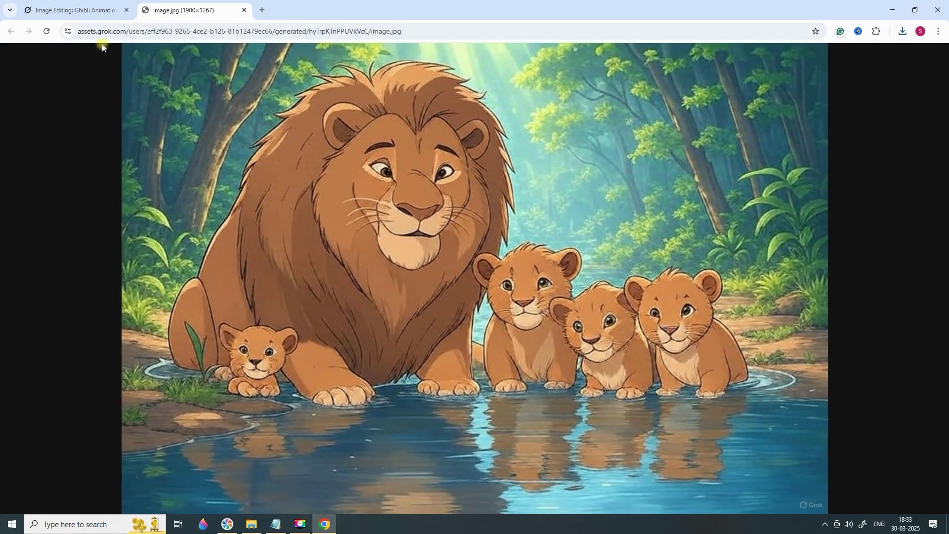
Switch back to the 'Image Editing: Ghibli Animation' Grok chat tab
left_click(69, 10)
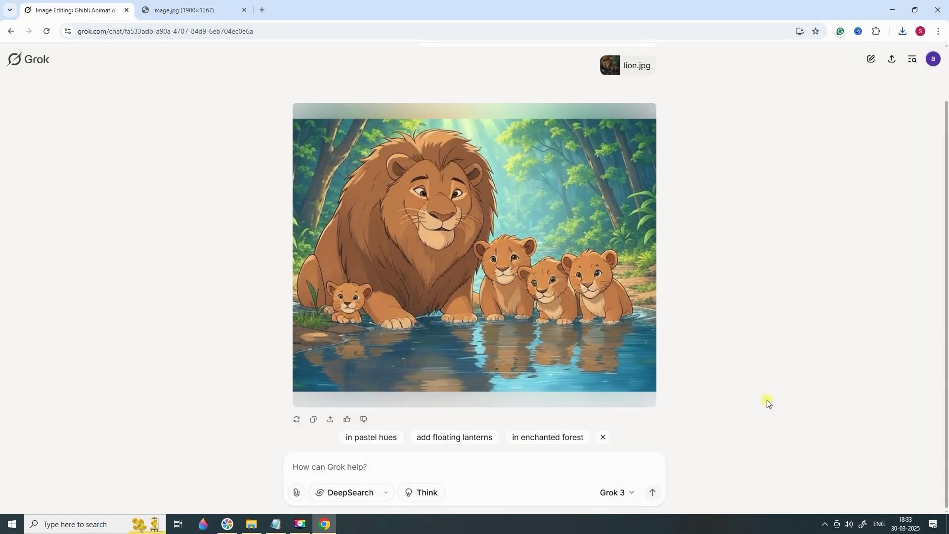